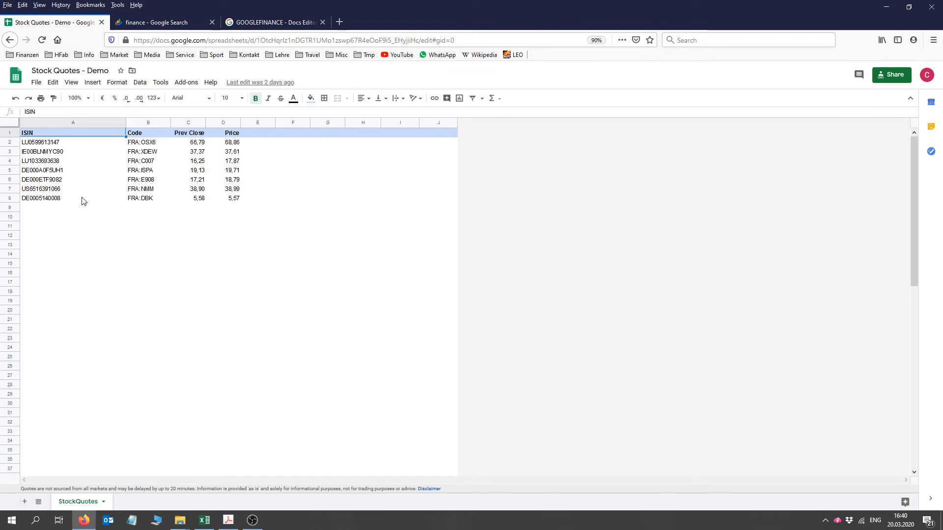
- Check the code of the first security in the sheet and search Google Finance for "gen" to look up ticker codes
left_click(159, 143)
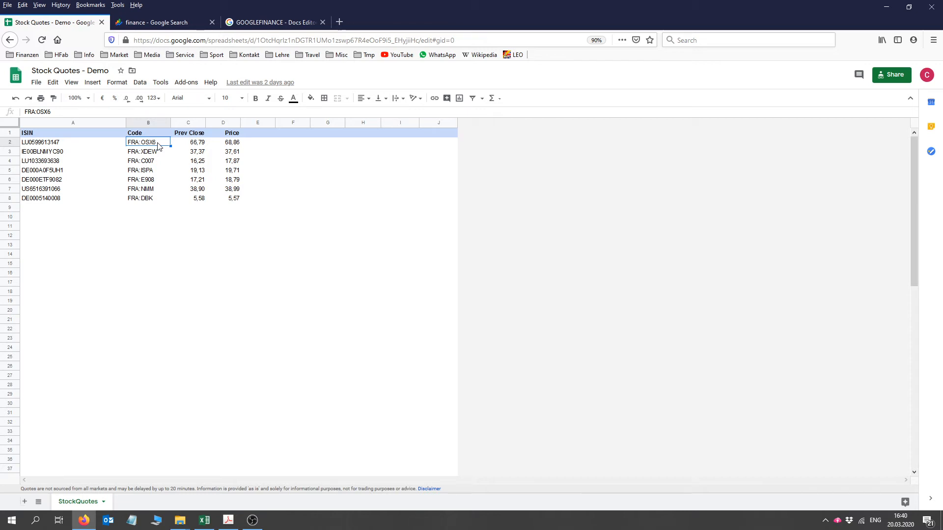
left_click(162, 22)
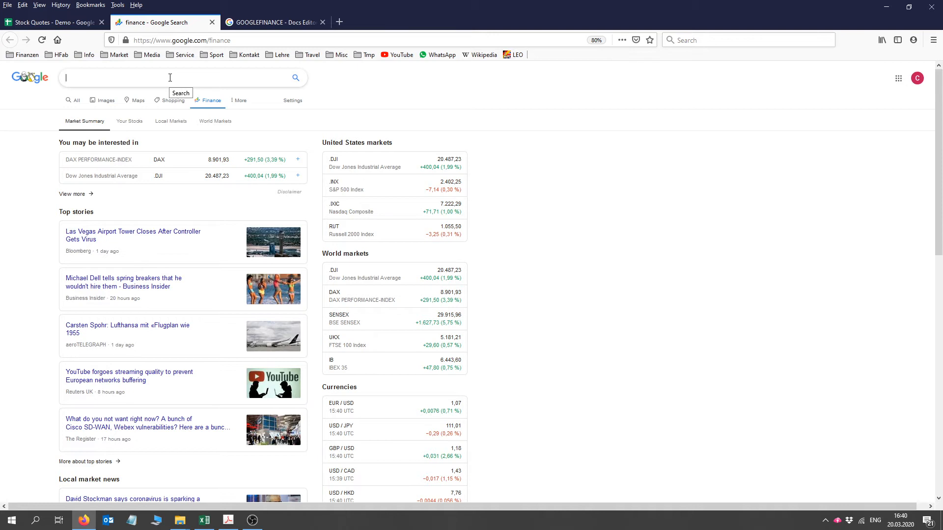
type("gen")
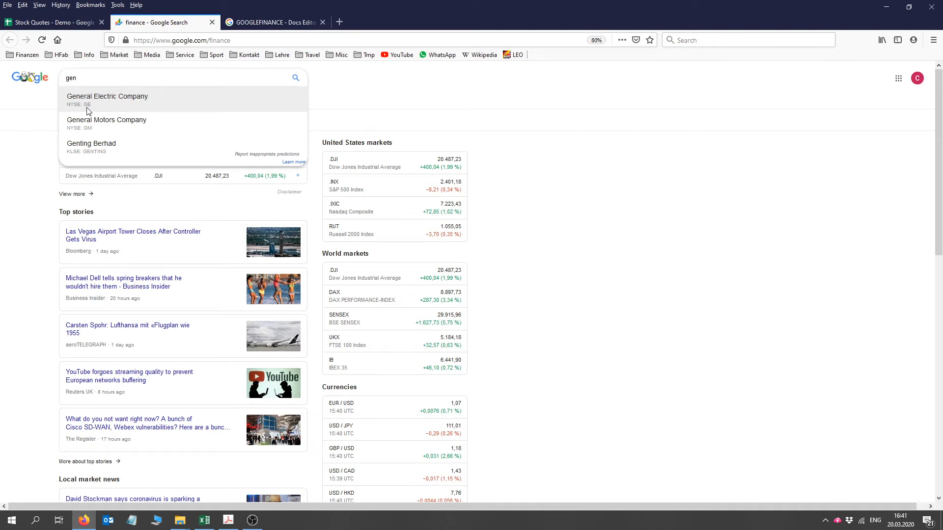
- Return to the stock quotes sheet and examine the GOOGLEFINANCE formulas for previous close and price in the first security's row
left_click(69, 23)
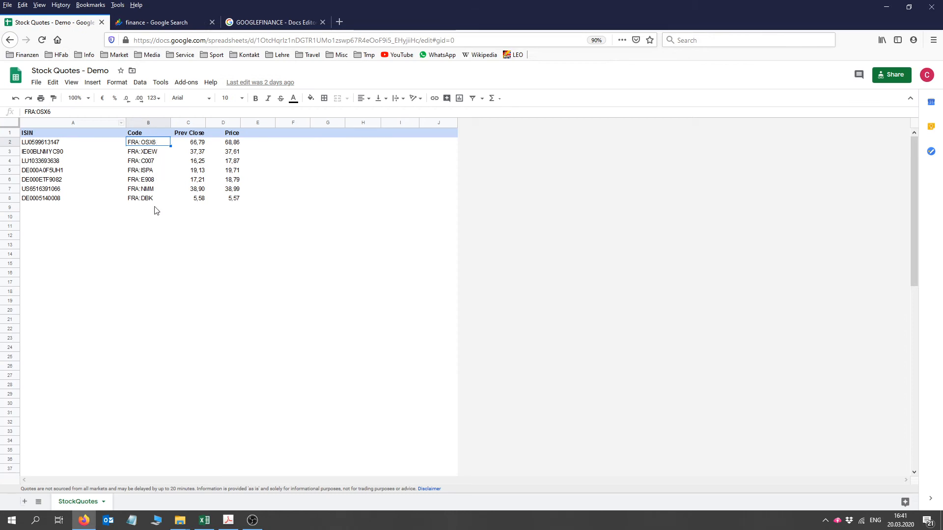
left_click(202, 145)
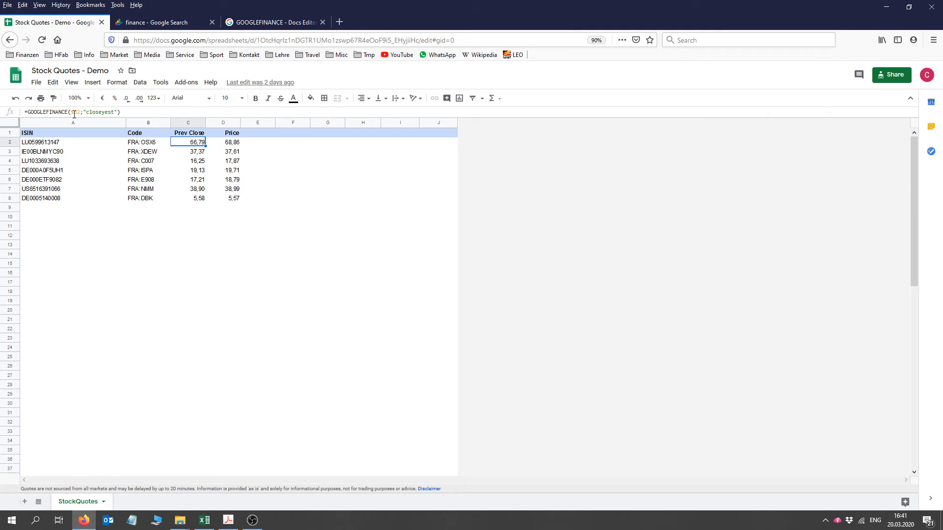
left_click(76, 112)
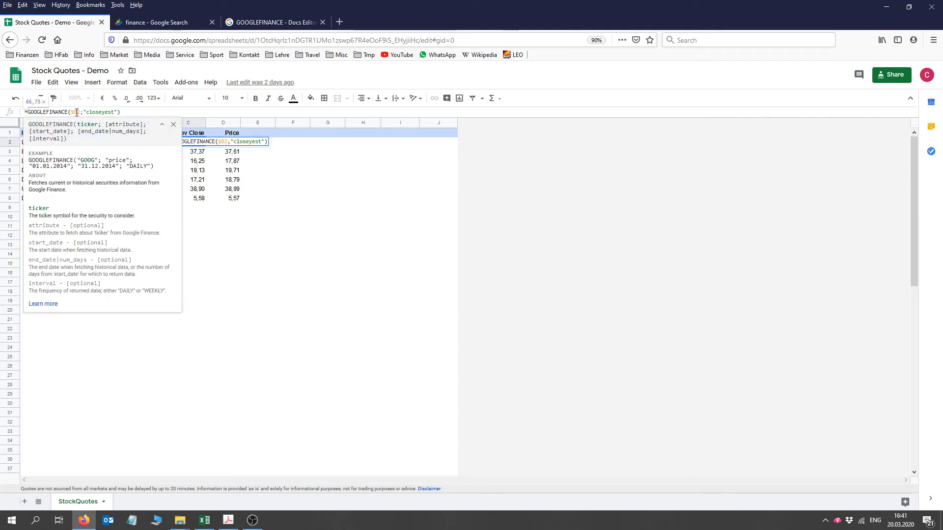
left_click(353, 256)
left_click(153, 144)
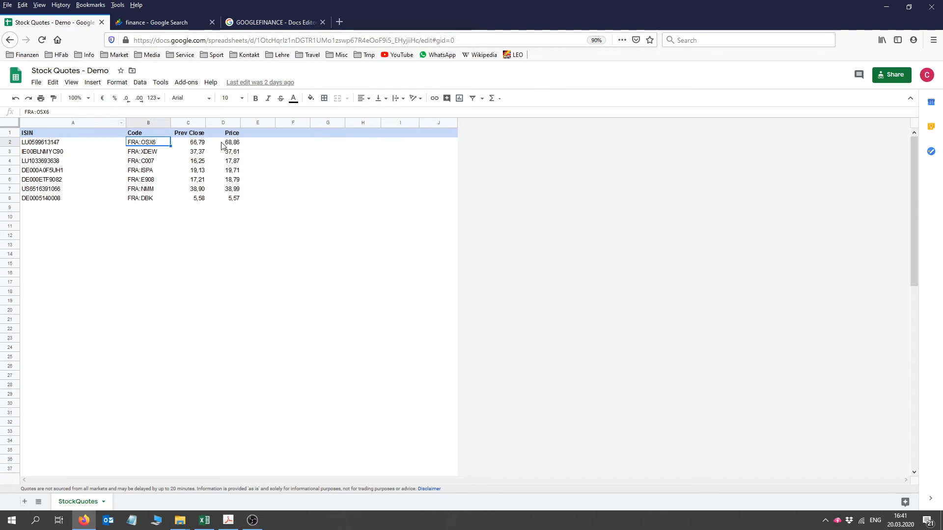
left_click(212, 145)
left_click(199, 143)
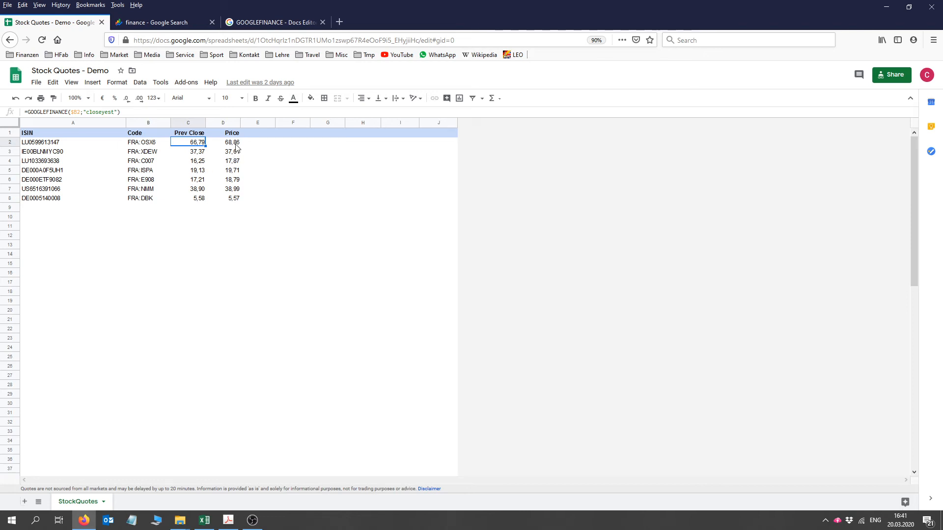
left_click(236, 145)
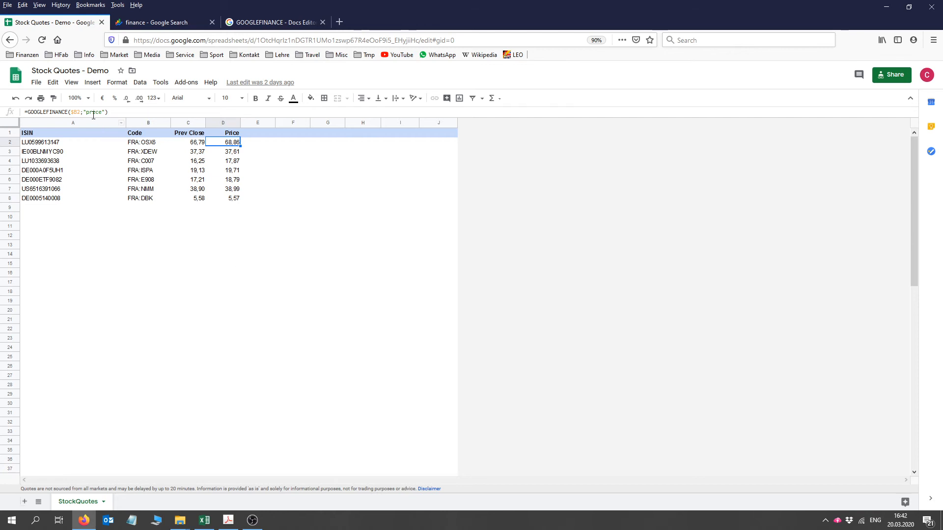
left_click(93, 114)
left_click(199, 143)
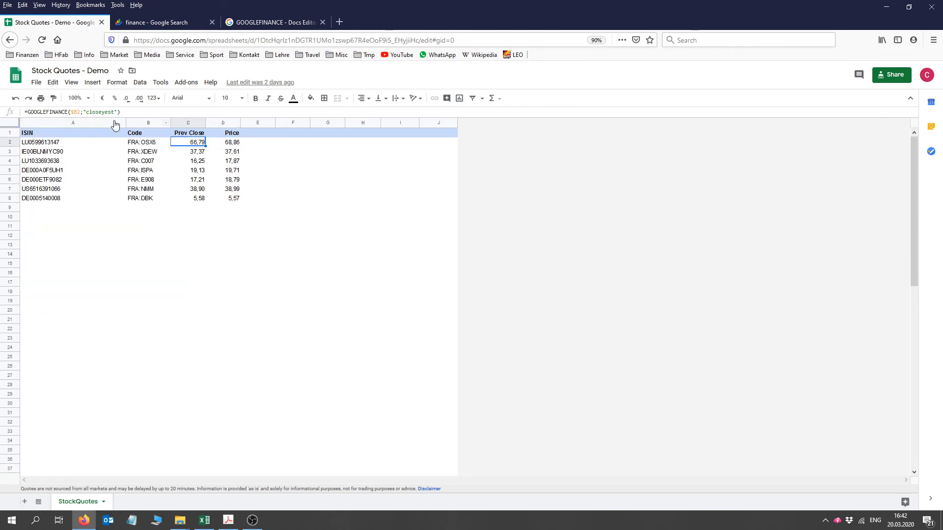
- Open the GOOGLEFINANCE help page and read through the attributes available for real-time, historical and mutual fund data
left_click(270, 25)
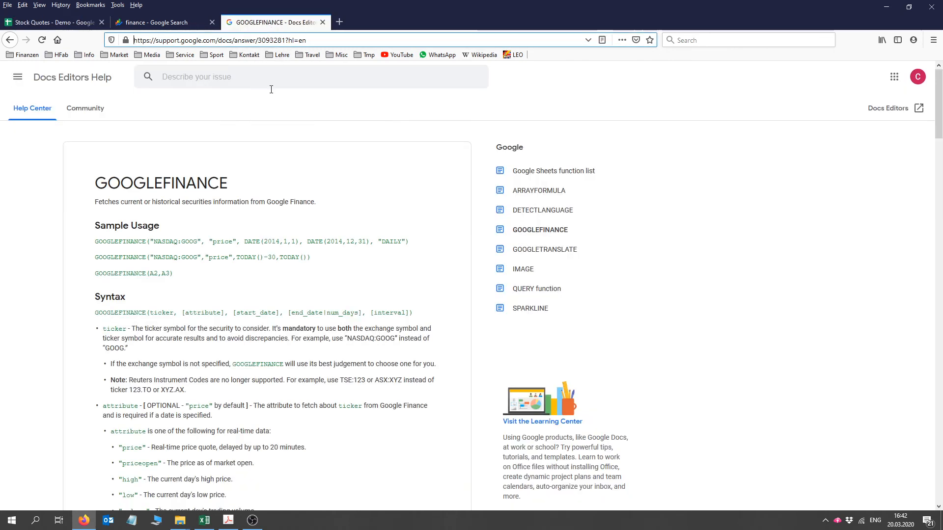
left_click_drag(317, 40, 124, 39)
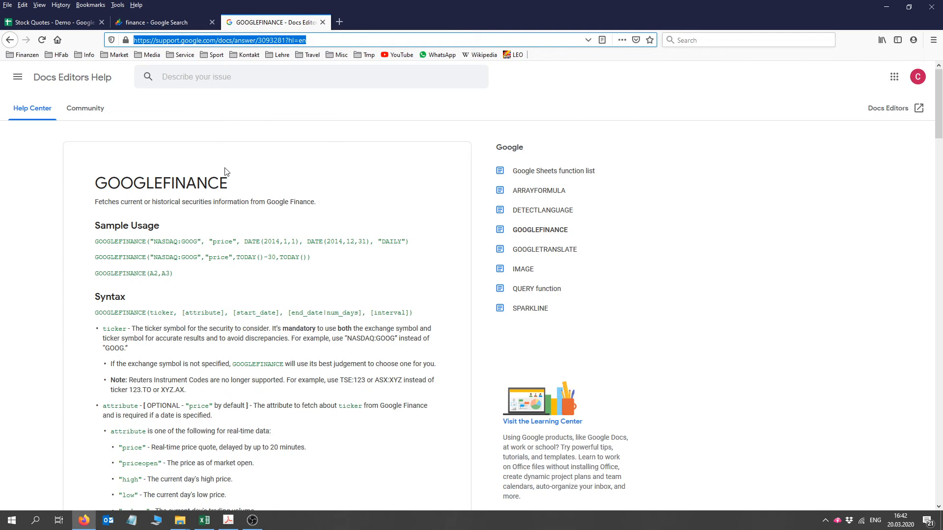
scroll(226, 224, "down", 5)
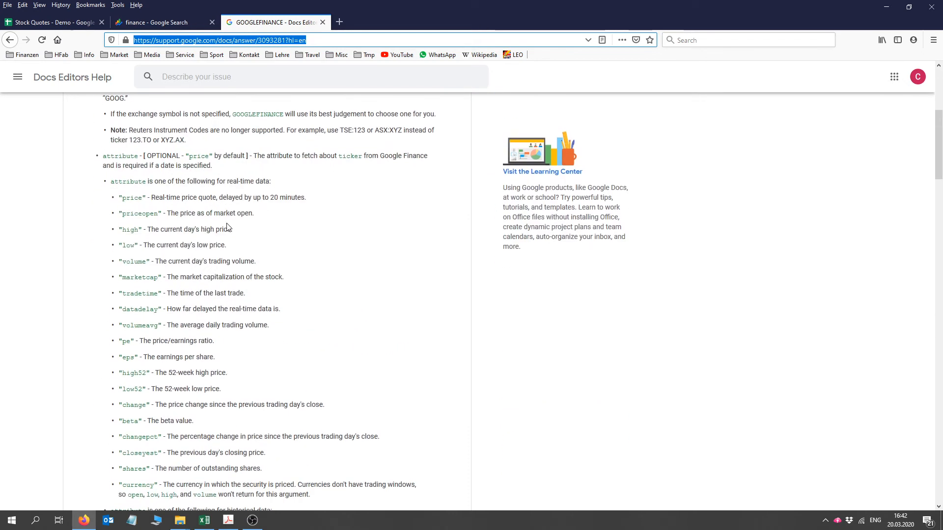
scroll(172, 463, "down", 1)
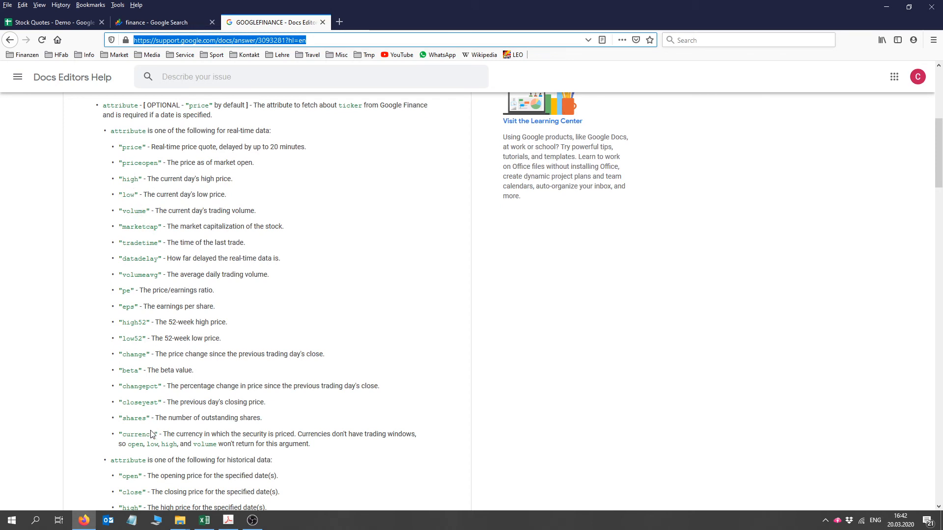
scroll(151, 435, "down", 3)
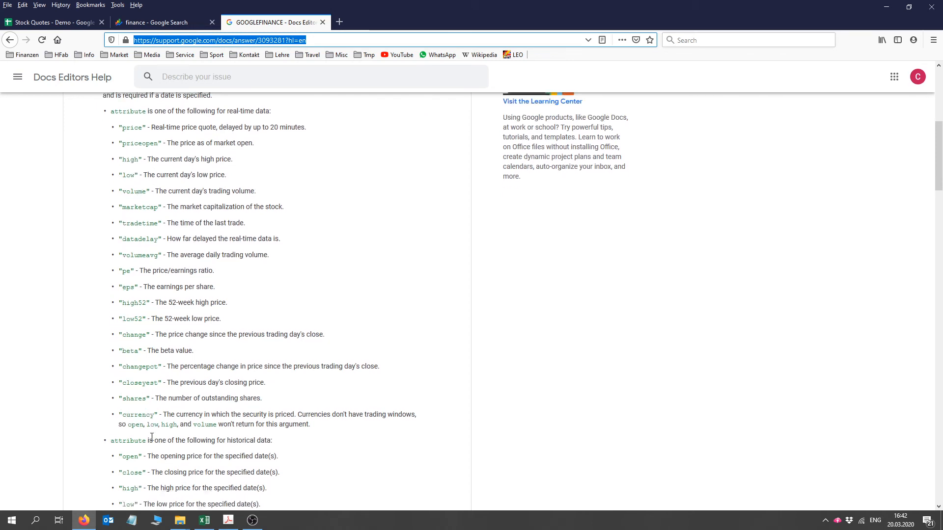
- In the Stock Quotes spreadsheet, set the publish-to-web link to the StockQuotes sheet as comma-separated values (.csv) and copy the link
left_click(54, 22)
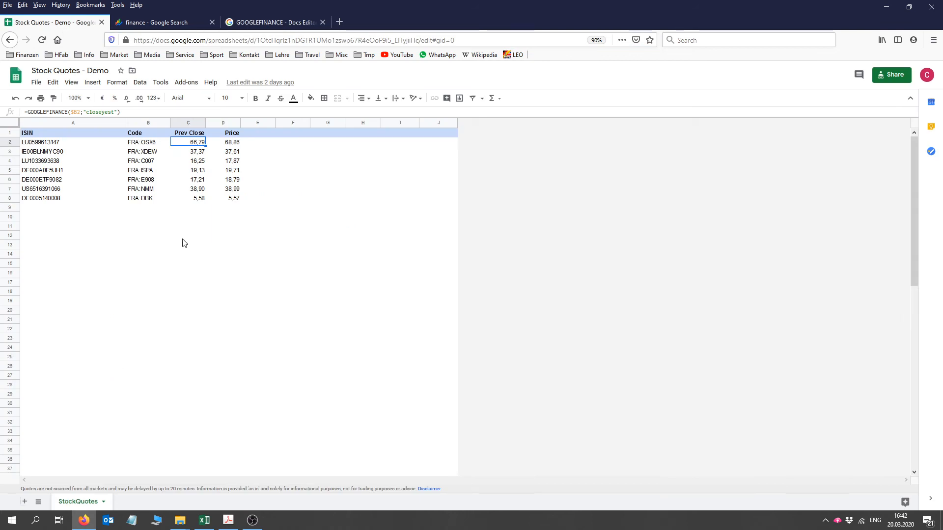
left_click(36, 83)
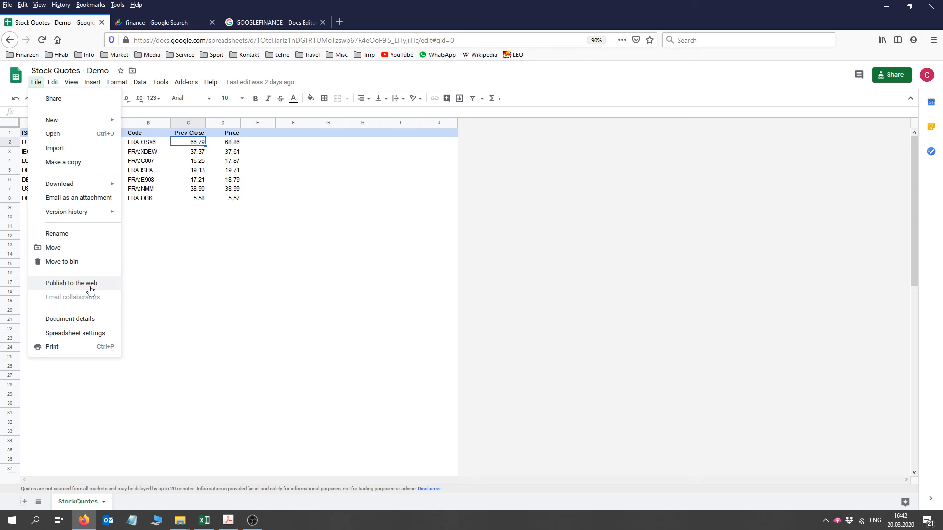
left_click(90, 289)
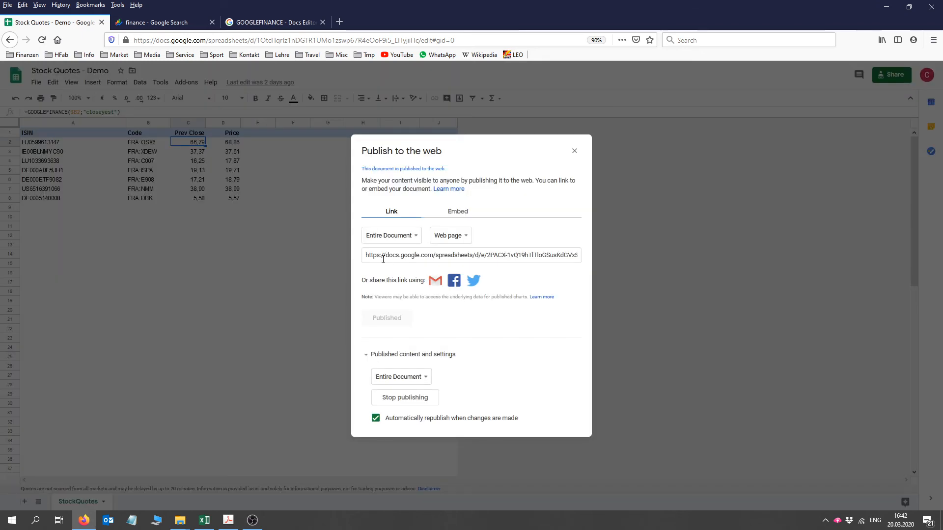
left_click(414, 240)
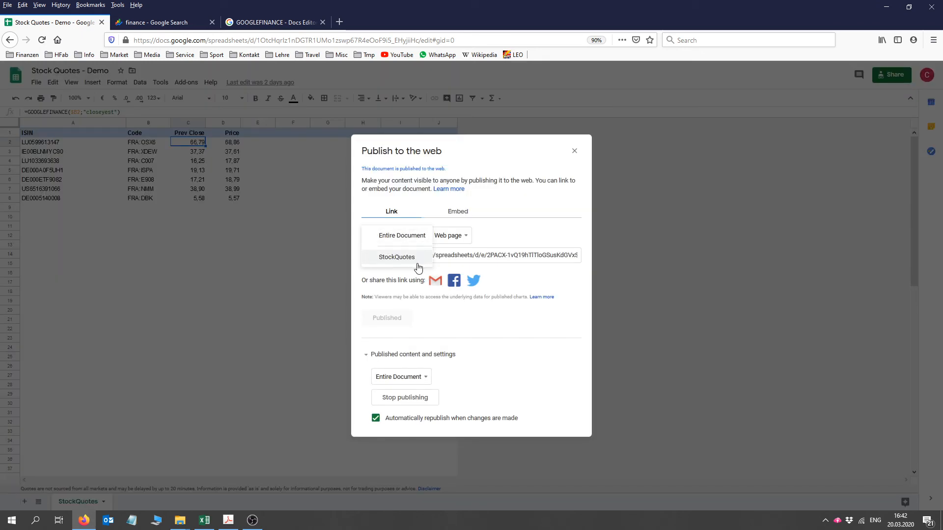
left_click(415, 267)
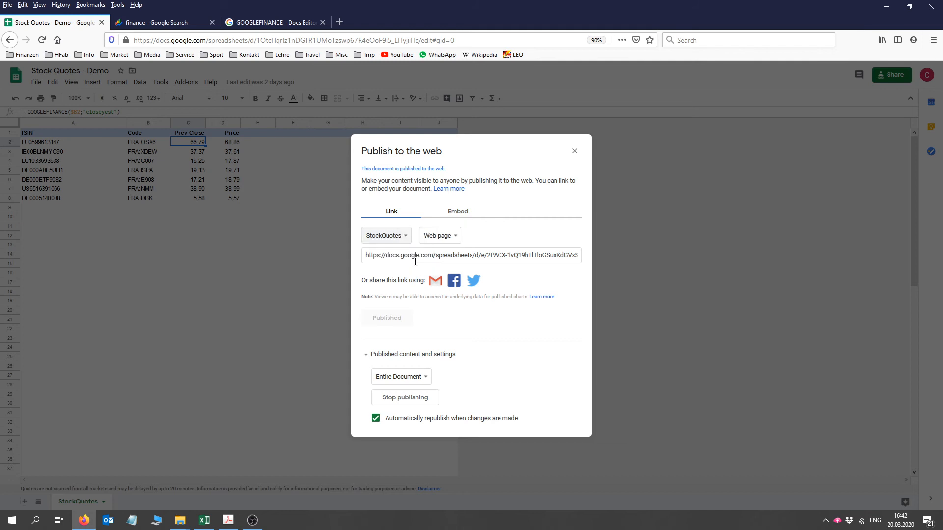
left_click(459, 240)
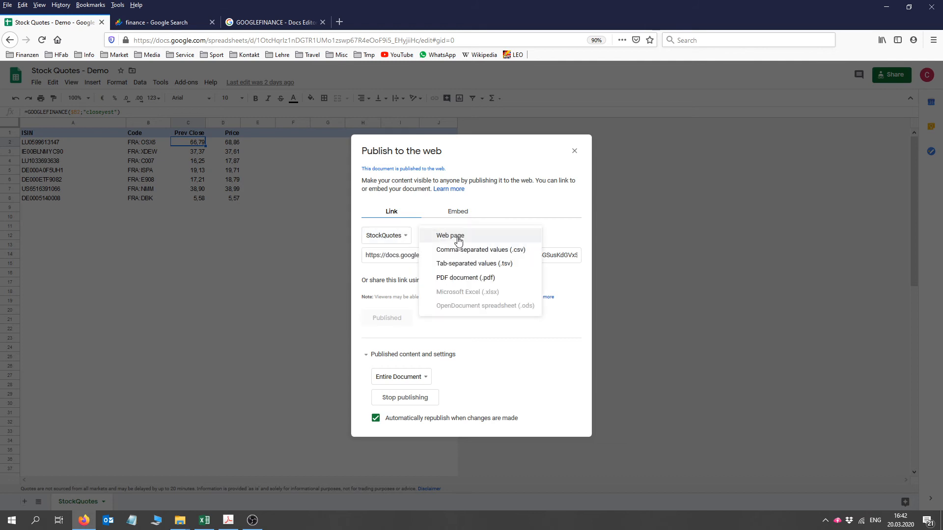
left_click(515, 254)
left_click(485, 254)
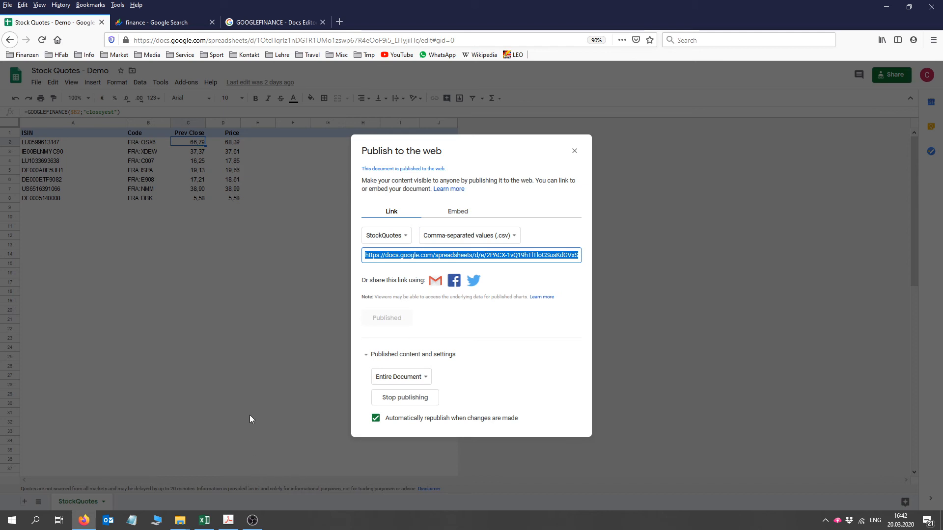
- Switch to the Portfolio - Demo workbook in Excel and load the copied CSV link as a web data source into a new sheet
left_click(205, 522)
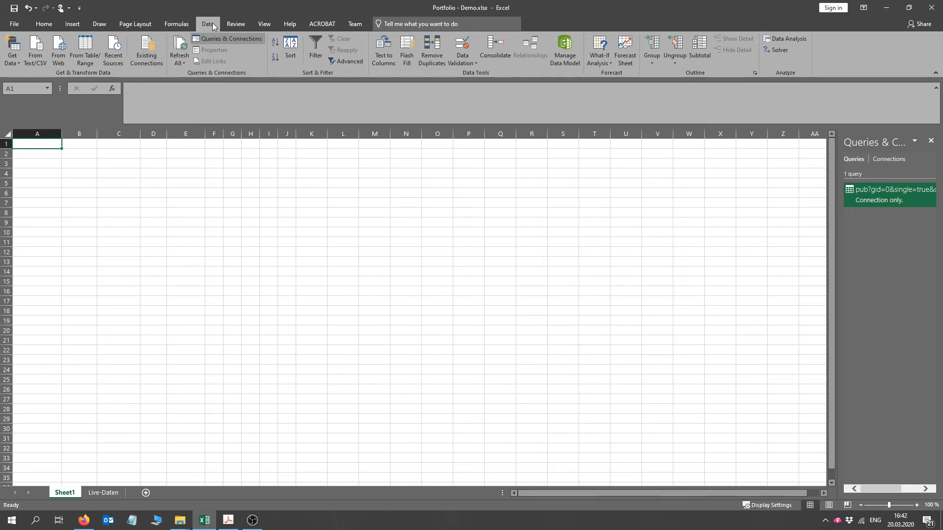
left_click(13, 55)
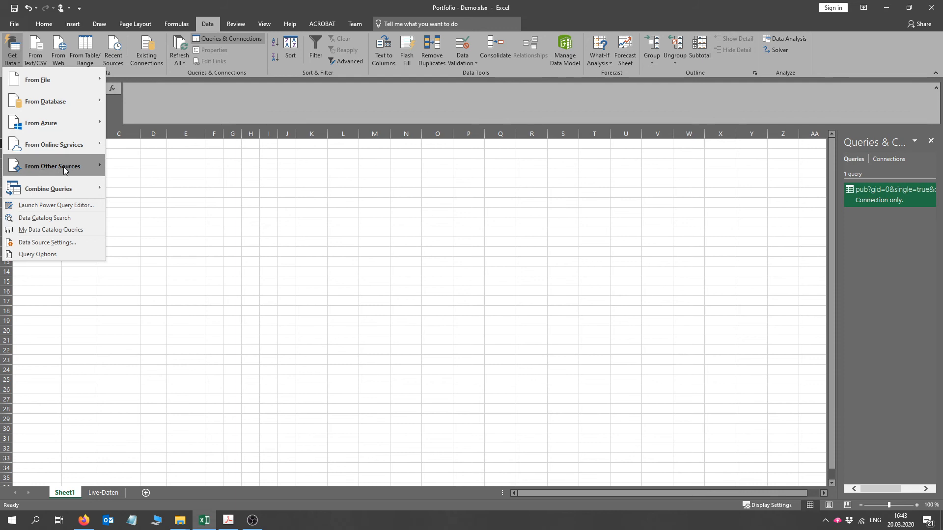
mouse_move(66, 169)
left_click(134, 190)
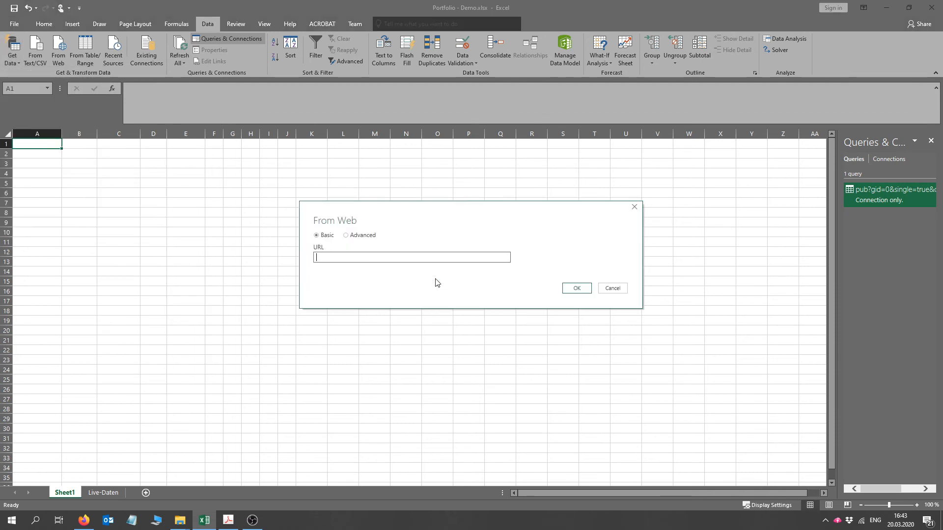
left_click(355, 257)
key("ctrl+v")
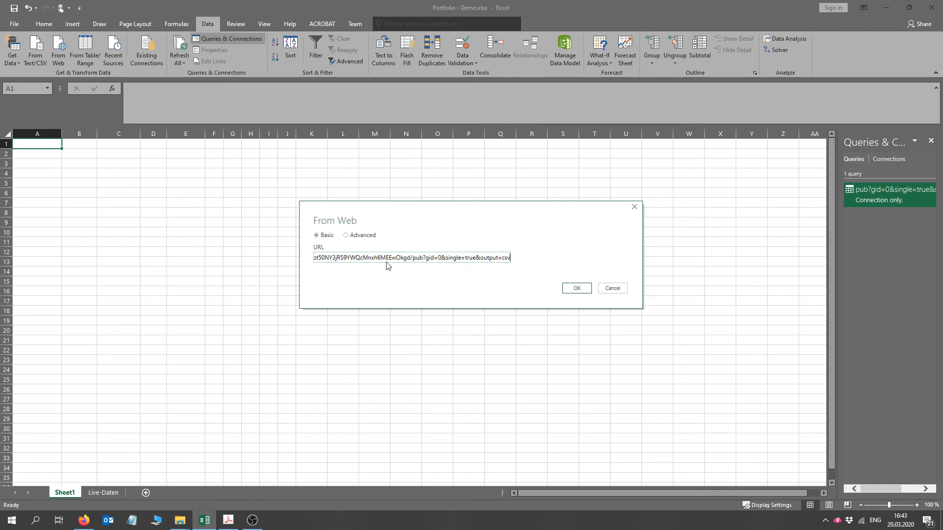
left_click(571, 289)
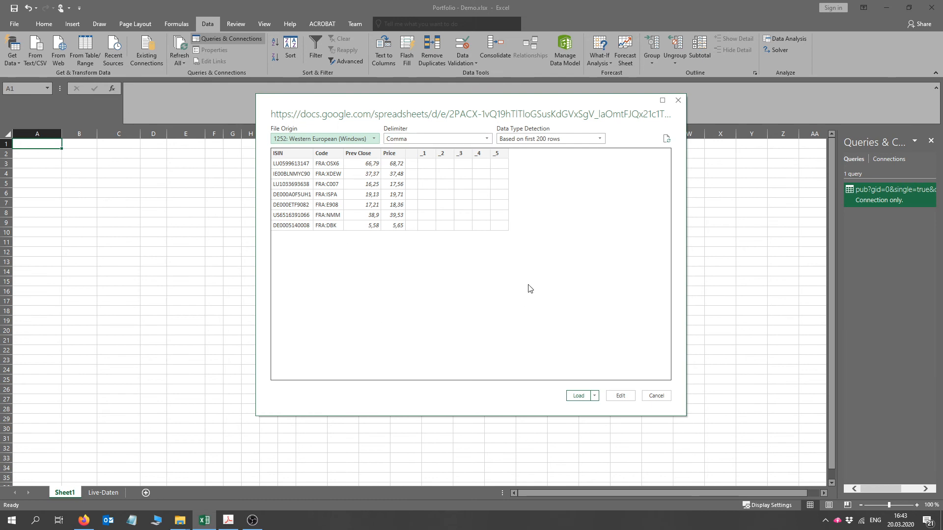
left_click(581, 399)
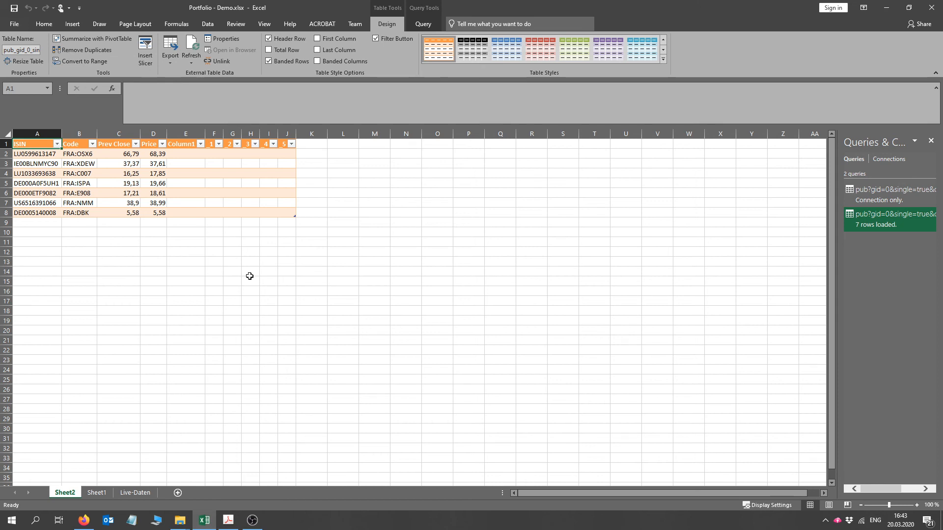
- Review the instructions in the "Live Financial Data in Excel" PDF in Adobe Acrobat Pro, and return to the Excel workbook
left_click(214, 26)
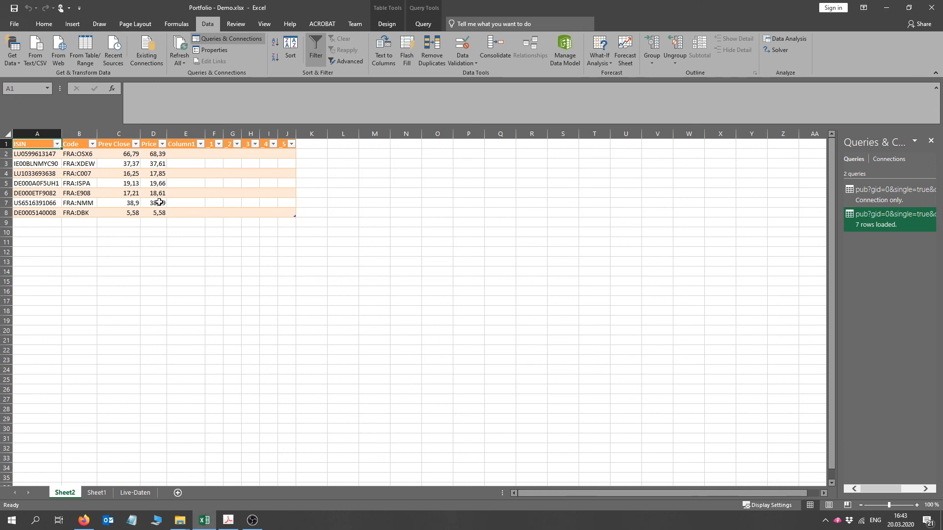
left_click(228, 520)
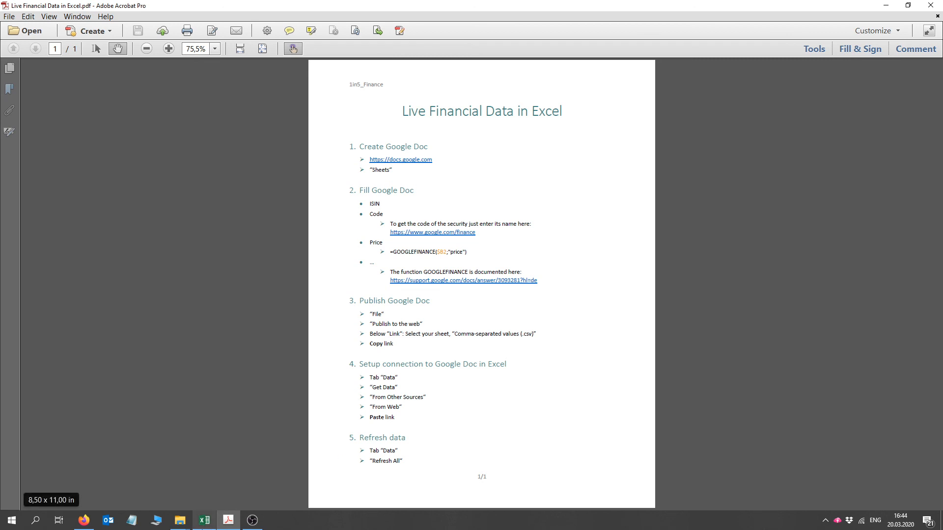
left_click(204, 521)
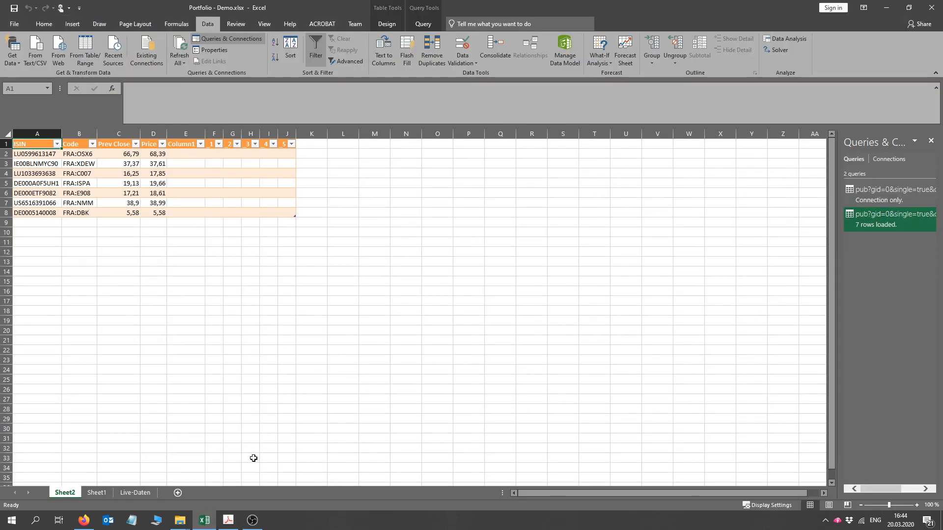